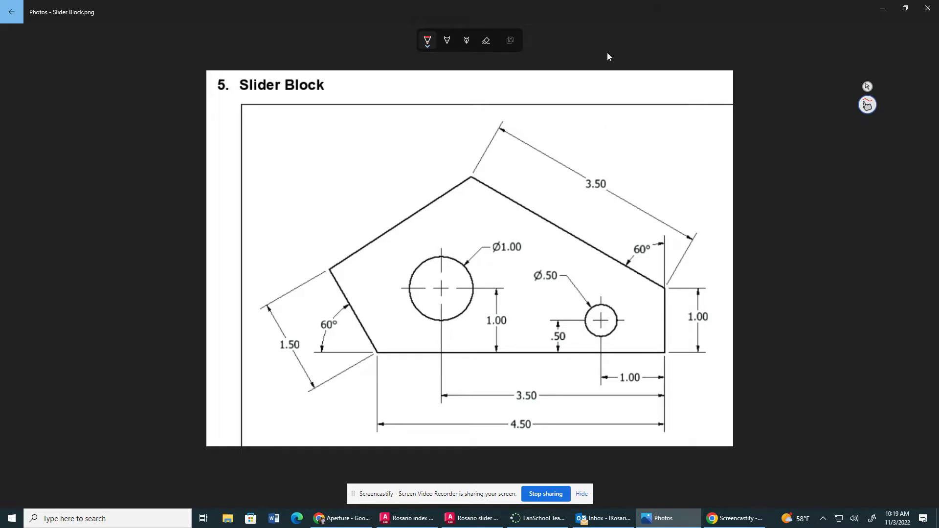
Sketch red ink arrows at both 60° angles, then bring up the erase-all-ink option.
mouse_move(614, 206)
left_mouse_down()
mouse_move(635, 234)
mouse_move(639, 220)
left_mouse_up()
mouse_move(352, 345)
left_mouse_down()
mouse_move(339, 333)
mouse_move(337, 344)
mouse_move(345, 326)
mouse_move(339, 343)
mouse_move(337, 334)
left_mouse_up()
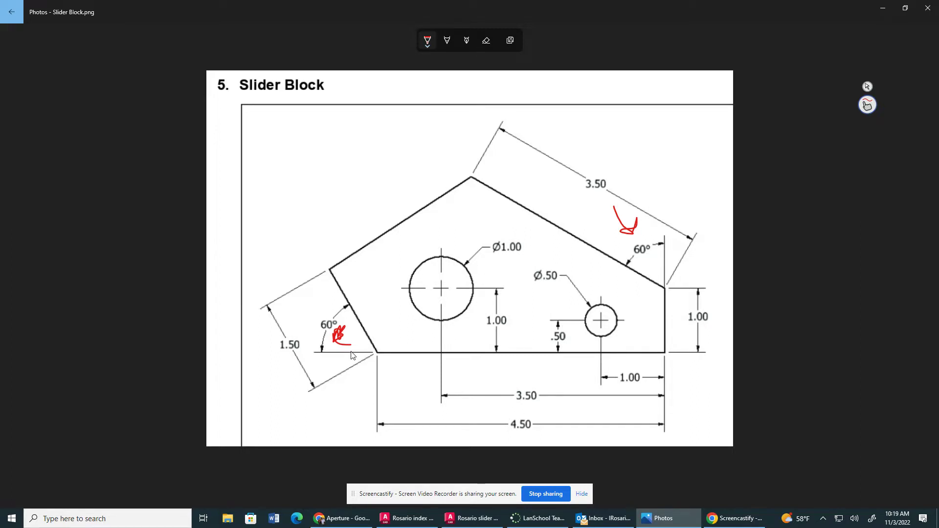
left_click(485, 42)
left_click(485, 43)
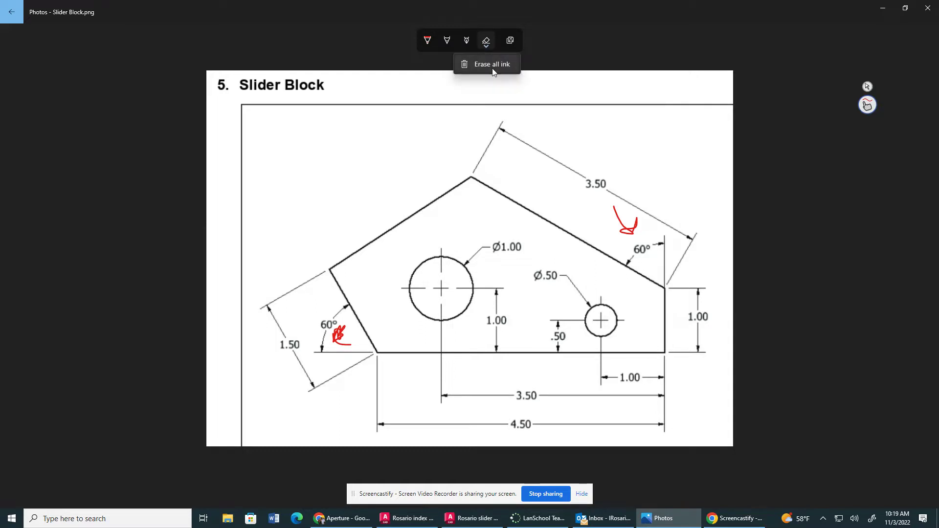
Clear all ink, circle both 60° angles, and sketch crossing vertical and horizontal axes above the block.
left_click(486, 68)
mouse_move(643, 237)
left_mouse_down()
mouse_move(653, 245)
mouse_move(636, 237)
left_mouse_up()
mouse_move(331, 315)
left_mouse_down()
mouse_move(348, 334)
mouse_move(323, 314)
left_mouse_up()
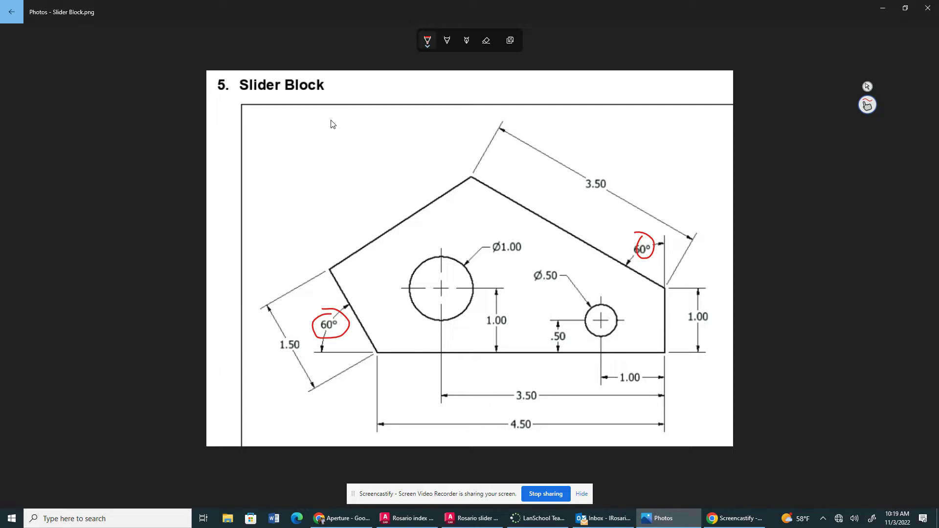
left_click_drag(317, 112, 318, 220)
mouse_move(248, 161)
left_mouse_down()
mouse_move(404, 179)
mouse_move(424, 176)
mouse_move(431, 162)
left_mouse_up()
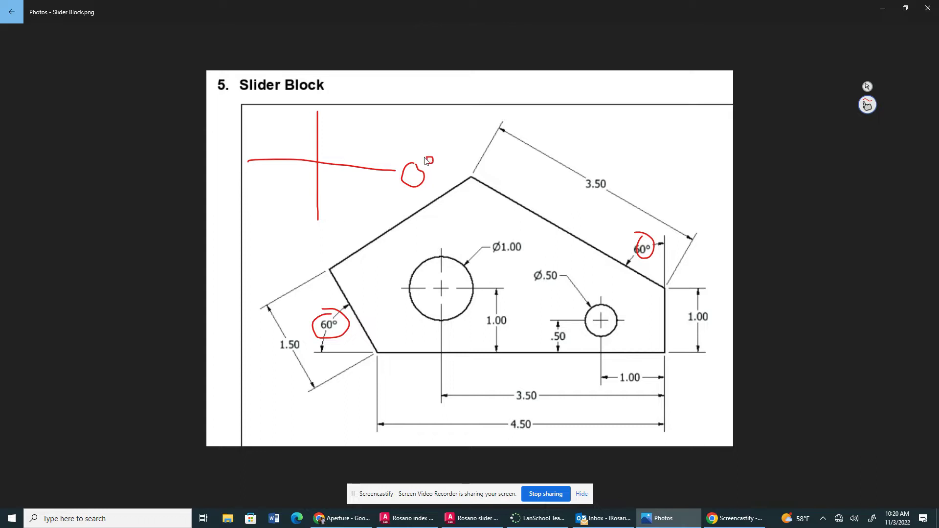
Write the 180°, 90° and 270° labels at the ends of the sketched axes.
mouse_move(214, 157)
left_mouse_down()
mouse_move(214, 171)
mouse_move(234, 170)
mouse_move(234, 158)
mouse_move(254, 167)
mouse_move(235, 164)
mouse_move(251, 142)
left_mouse_up()
mouse_move(324, 94)
left_mouse_down()
mouse_move(309, 100)
mouse_move(323, 95)
mouse_move(317, 106)
mouse_move(338, 86)
left_mouse_up()
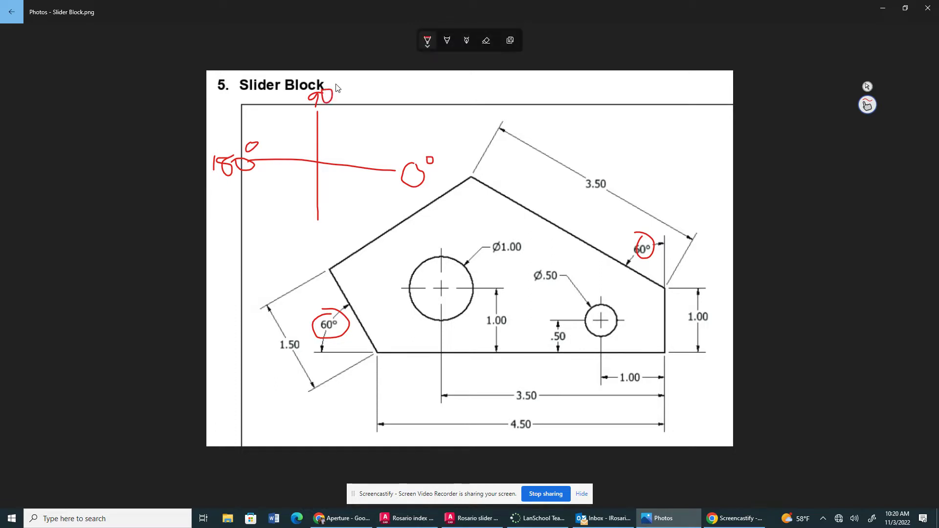
mouse_move(301, 225)
left_mouse_down()
mouse_move(300, 246)
mouse_move(316, 246)
mouse_move(341, 239)
mouse_move(348, 215)
left_mouse_up()
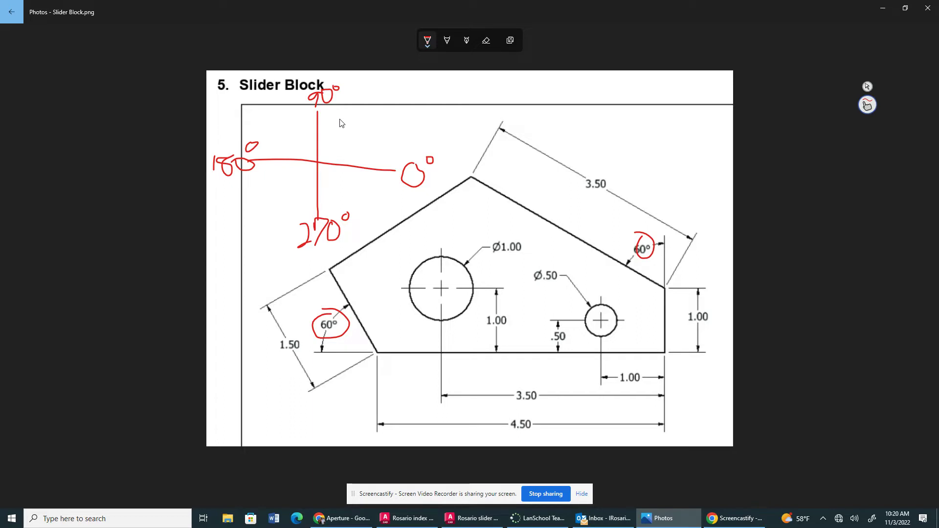
Draw counterclockwise arrows in two quadrants and a red baseline along the bottom edge.
mouse_move(363, 153)
left_mouse_down()
mouse_move(348, 124)
mouse_move(273, 140)
mouse_move(282, 136)
left_mouse_up()
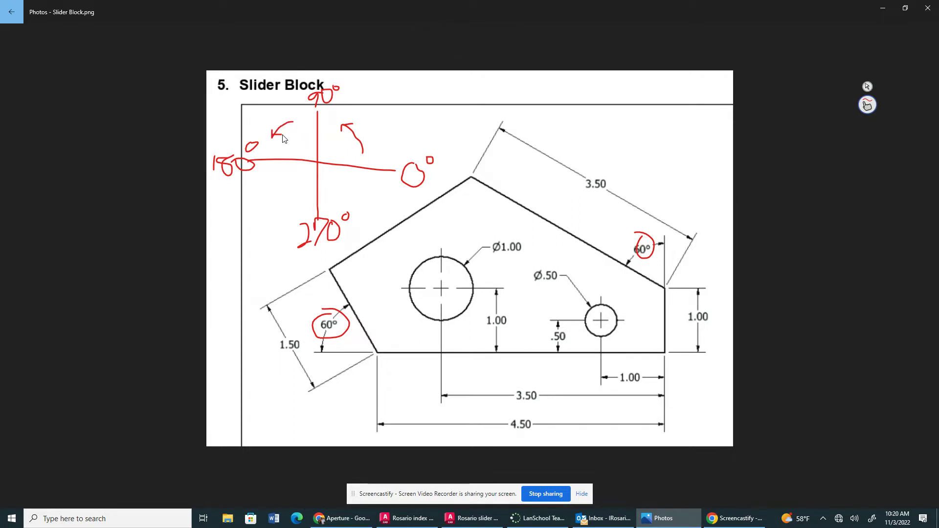
mouse_move(279, 180)
left_mouse_down()
mouse_move(296, 196)
mouse_move(348, 185)
left_mouse_up()
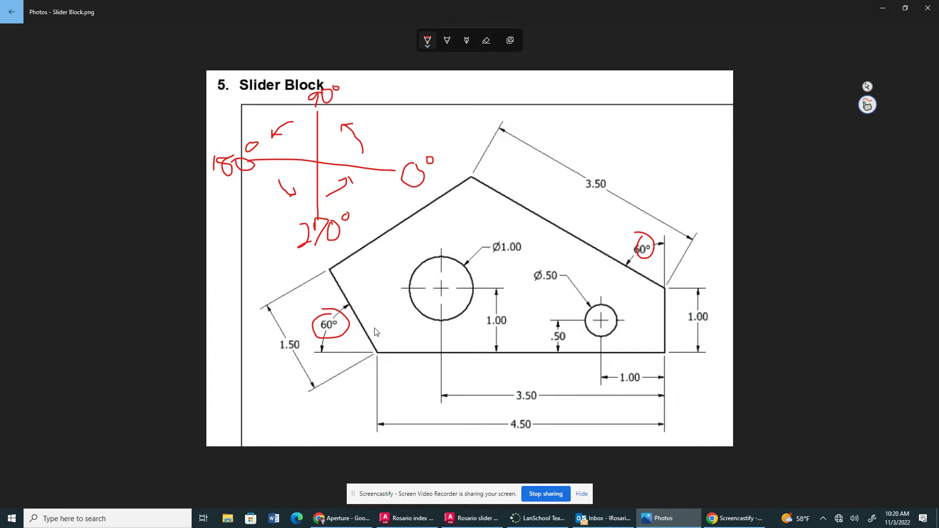
left_click_drag(272, 349, 445, 363)
Write 180 below the lower-left angle and draw vertical and horizontal reference lines at the right corner.
mouse_move(287, 368)
left_mouse_down()
mouse_move(288, 389)
mouse_move(304, 369)
mouse_move(316, 379)
mouse_move(336, 373)
mouse_move(324, 367)
left_mouse_up()
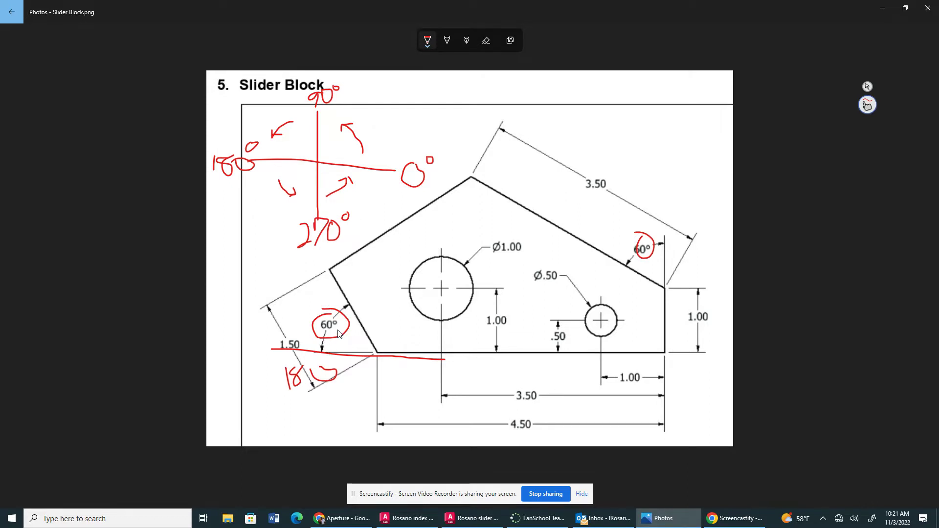
left_click_drag(667, 296, 659, 153)
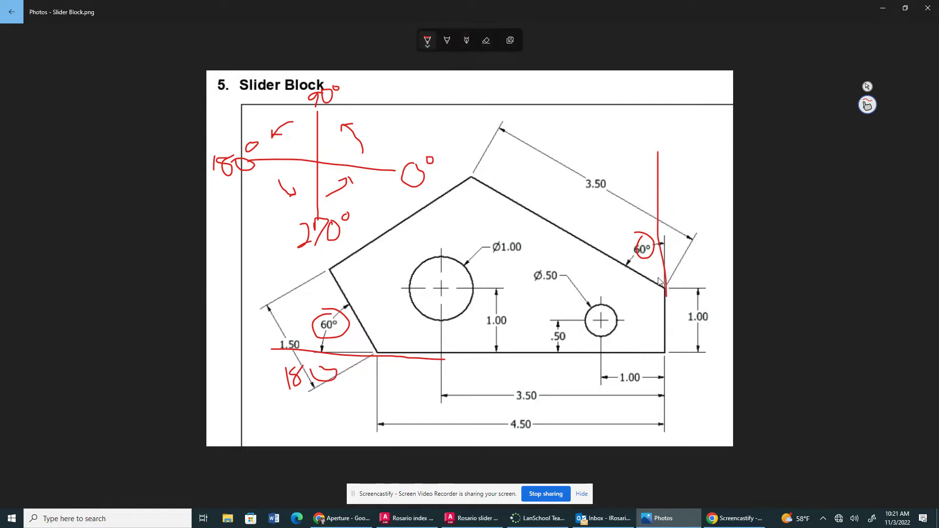
left_click_drag(666, 290, 724, 286)
Label the vertical reference 90°, trace the slanted edge, and annotate the right-corner angle as 0.
mouse_move(669, 137)
left_mouse_down()
mouse_move(665, 157)
mouse_move(695, 134)
left_mouse_up()
left_click(679, 133)
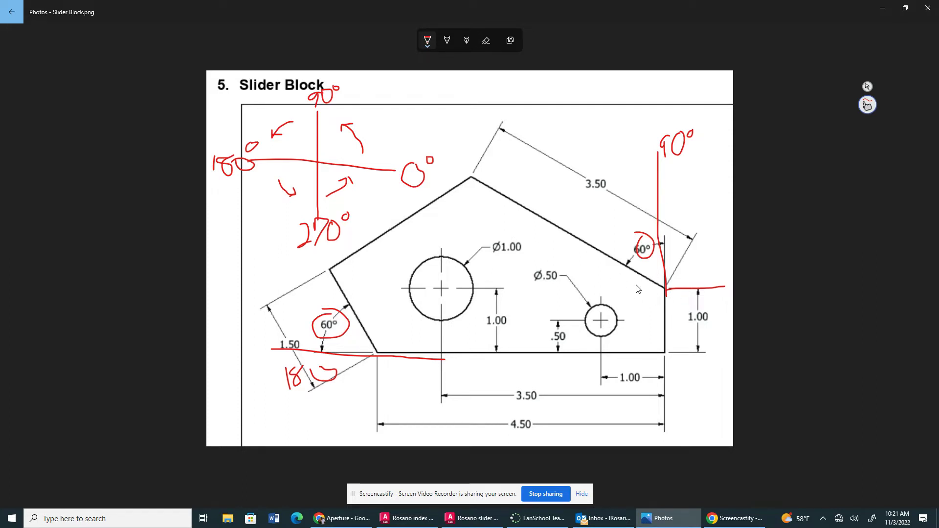
left_click_drag(666, 291, 527, 200)
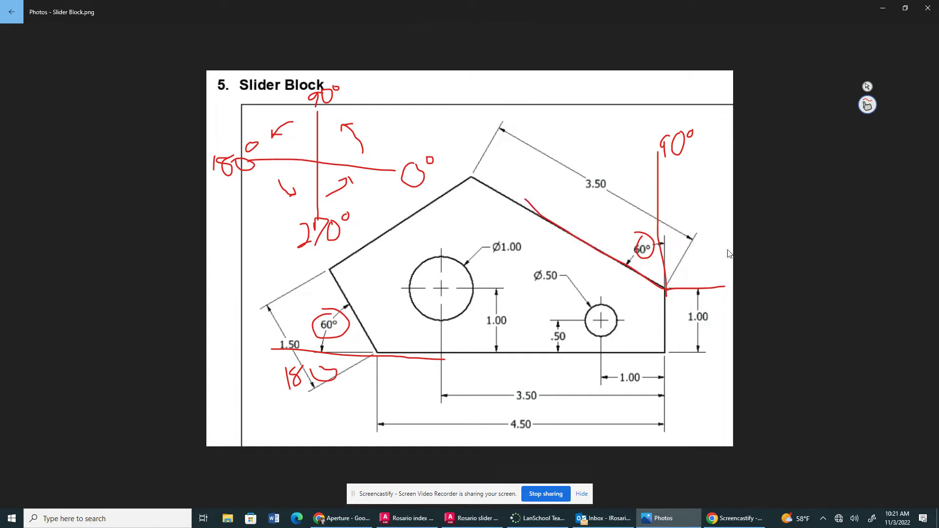
mouse_move(712, 302)
left_mouse_down()
mouse_move(723, 317)
mouse_move(676, 240)
mouse_move(685, 232)
left_mouse_up()
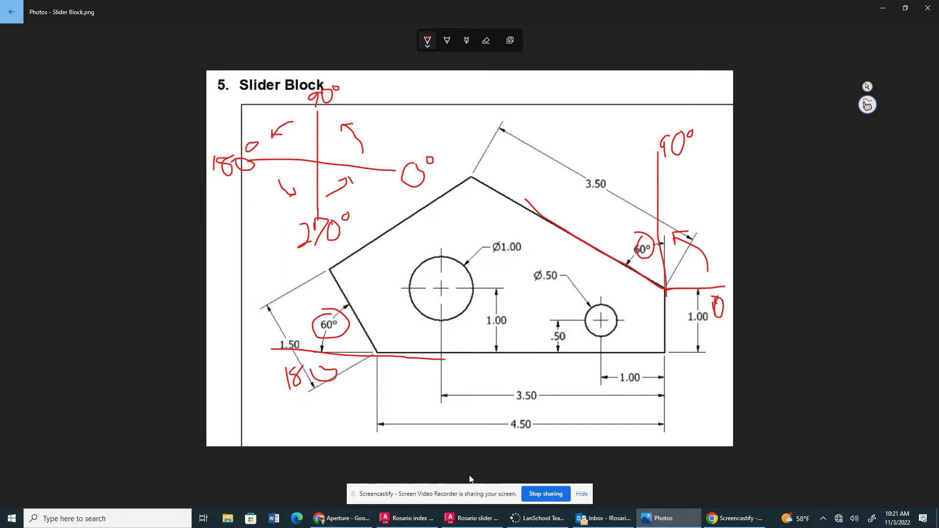
In AutoCAD, switch to the Rosario slider block.dwg tab and make Object the current layer.
left_click(416, 525)
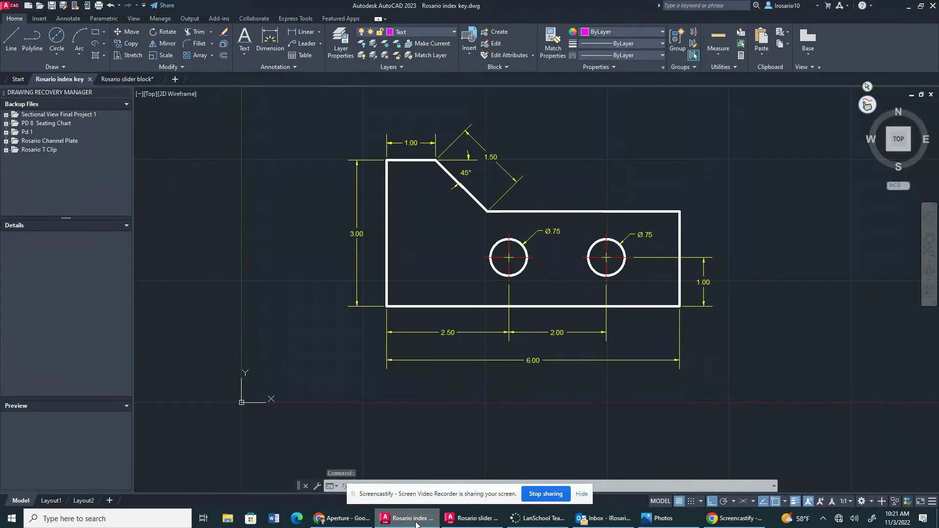
left_click(107, 80)
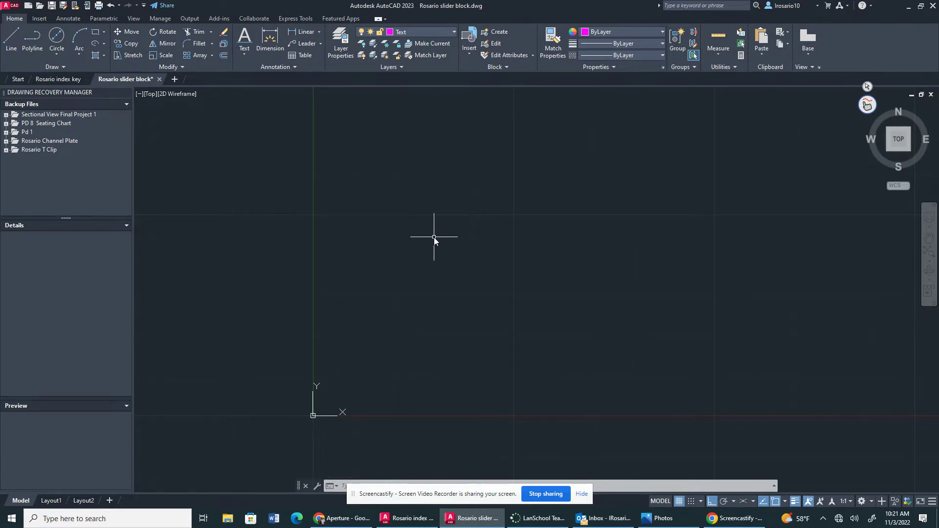
left_click(448, 34)
left_click(407, 113)
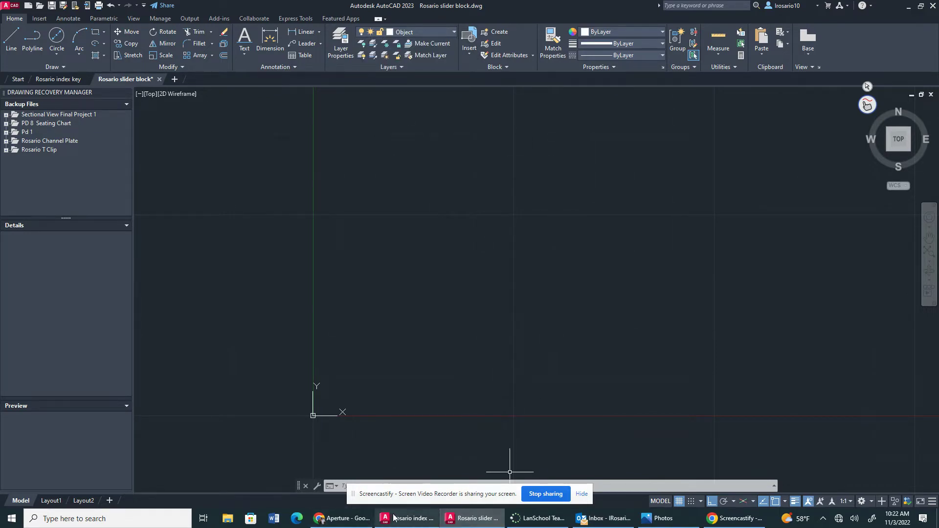
Glance at the Slider Block reference image, then return to the slider block drawing.
left_click(661, 519)
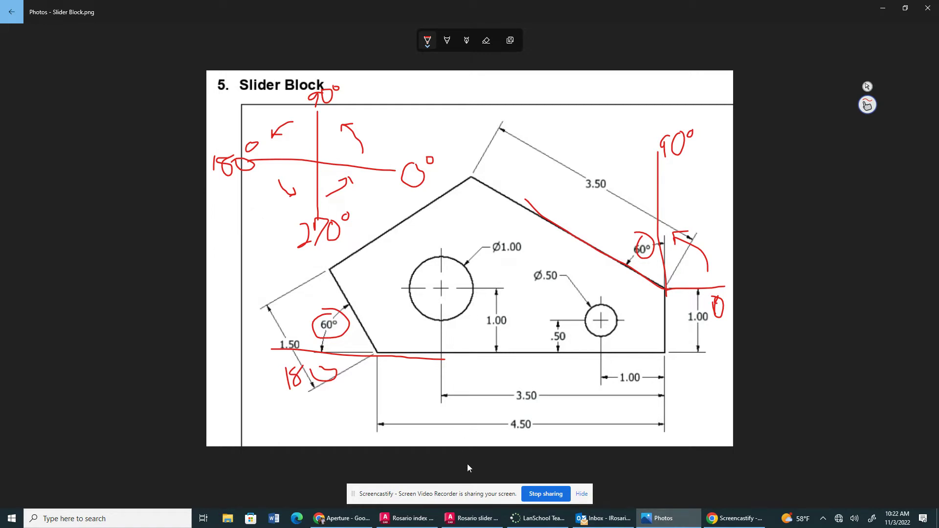
left_click(425, 519)
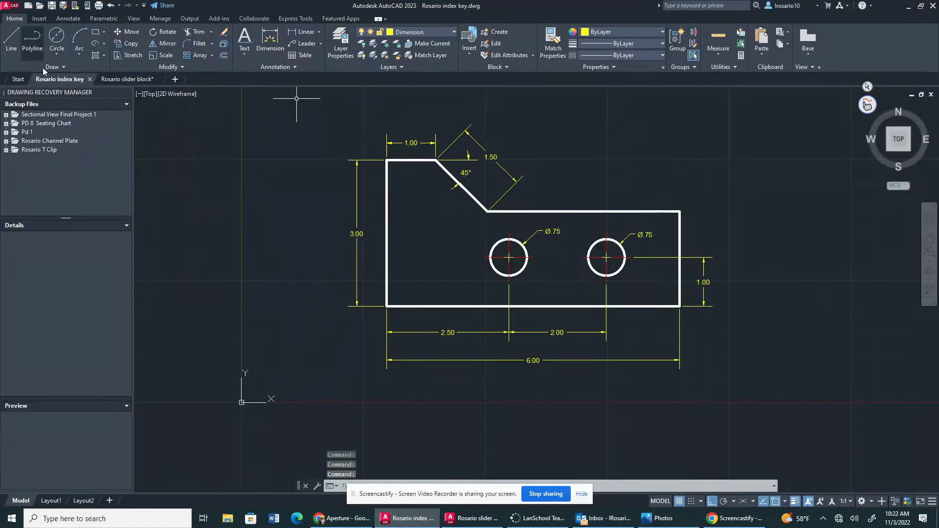
left_click(109, 80)
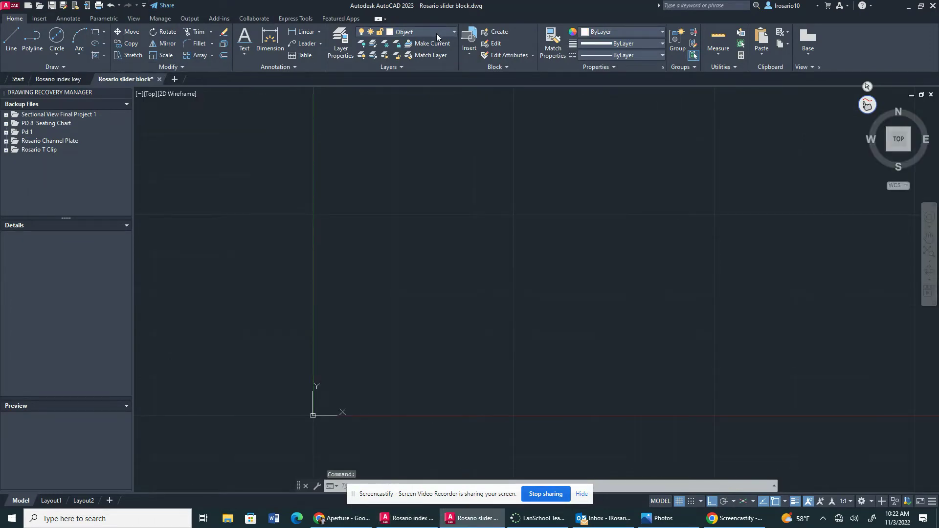
With the Line tool, draw 4.5 units right from near the origin, then 1 unit up.
left_click(12, 32)
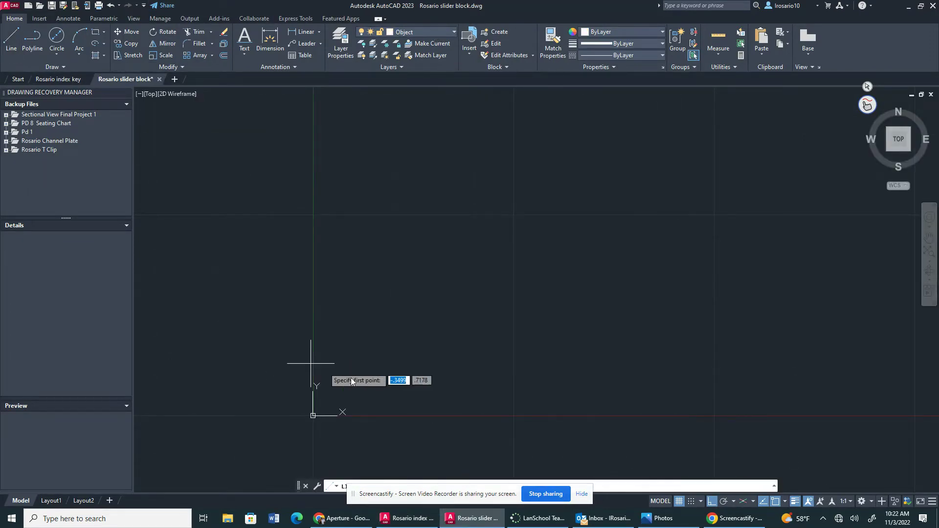
left_click(353, 389)
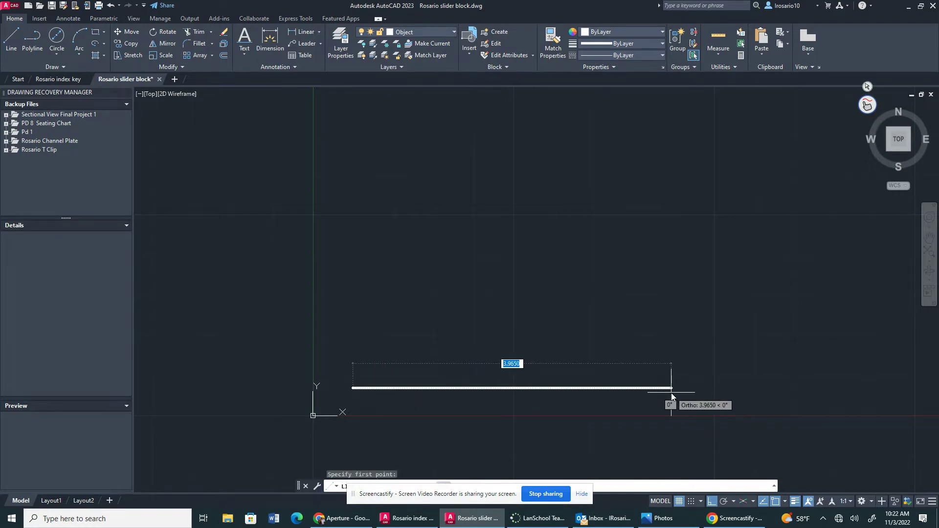
type("4.5")
key("Return")
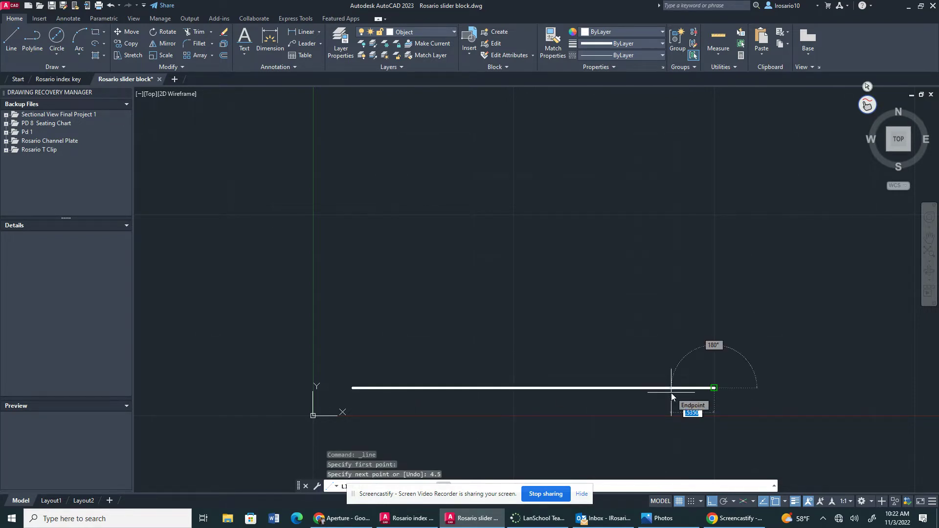
type("1")
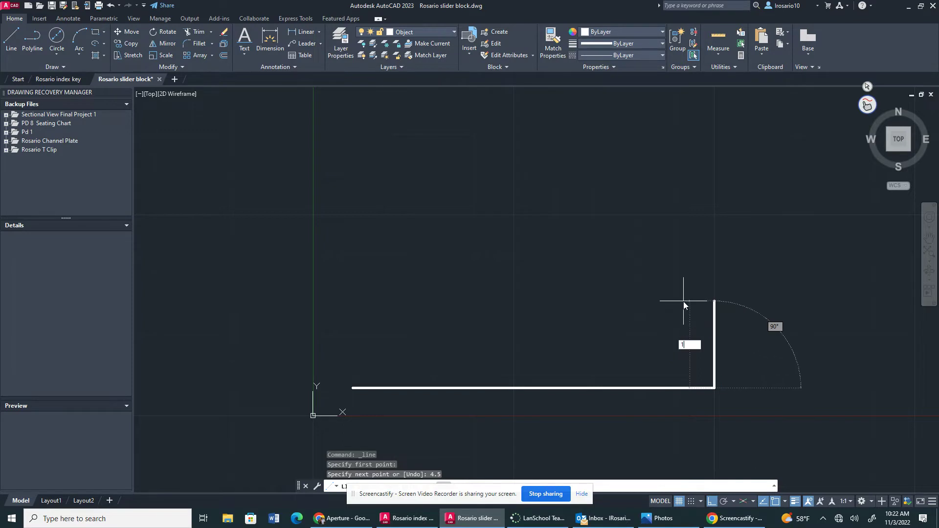
key("Return")
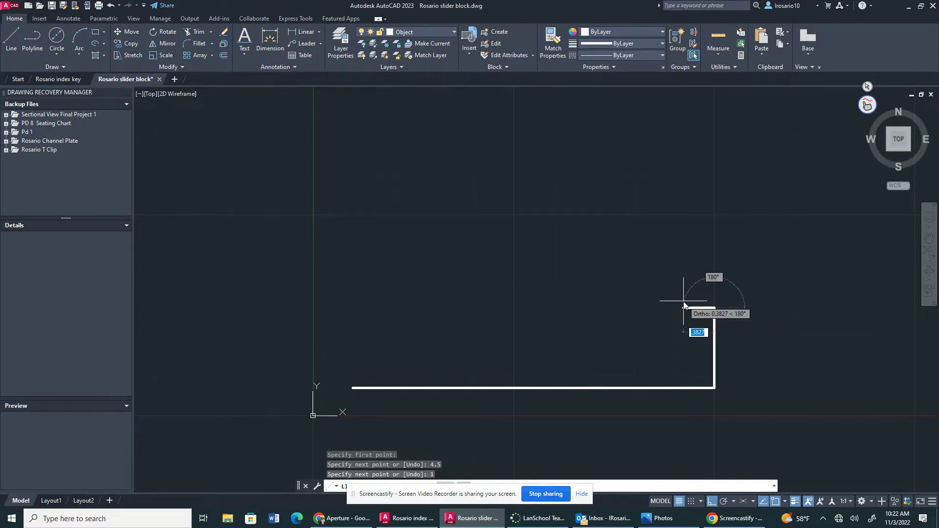